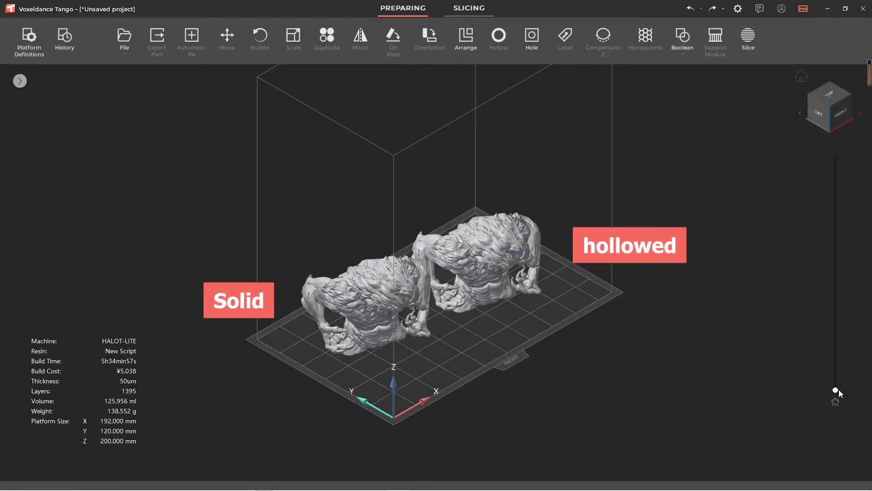
Step: Sweep the section plane through the full height of the solid and hollowed models to compare their interiors
{"action": "left_click_drag", "start_coordinate": [838, 391], "coordinate": [863, 148]}
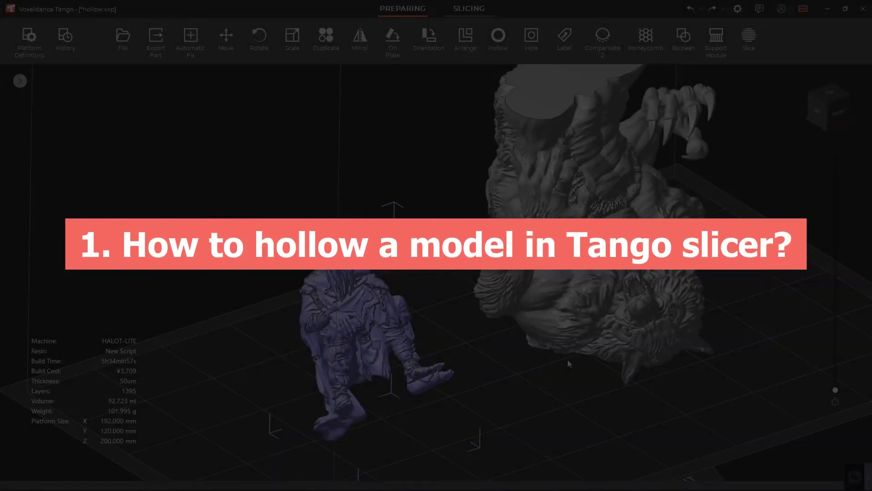
Step: Hollow the small seated figure towards the inside with a wall thickness of 1 mm
{"action": "key", "text": "ctrl+a"}
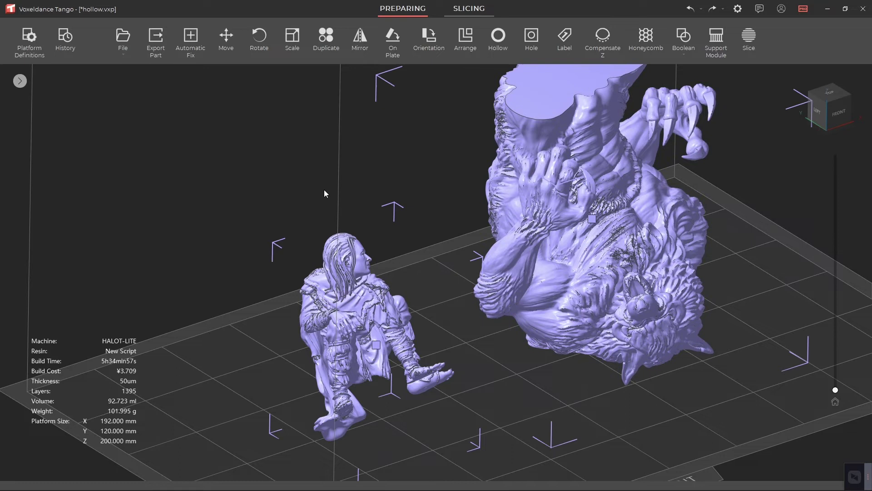
{"action": "left_click", "coordinate": [507, 43]}
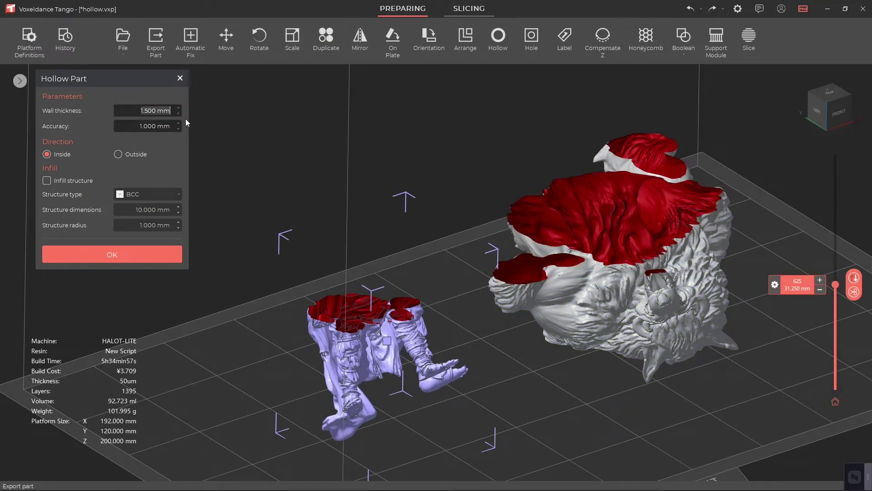
{"action": "type", "text": "1"}
{"action": "key", "text": "Return"}
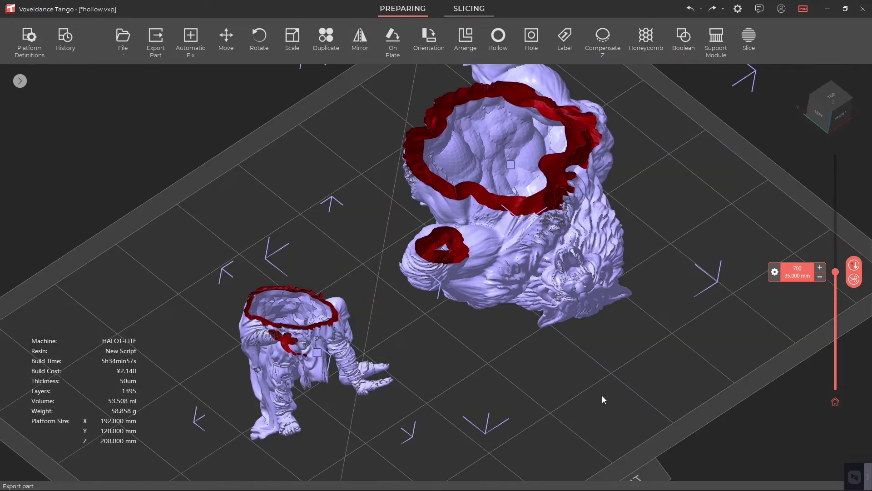
{"action": "middle_click_drag", "start_coordinate": [523, 345], "coordinate": [521, 379]}
{"action": "right_click_drag", "start_coordinate": [471, 374], "coordinate": [455, 281]}
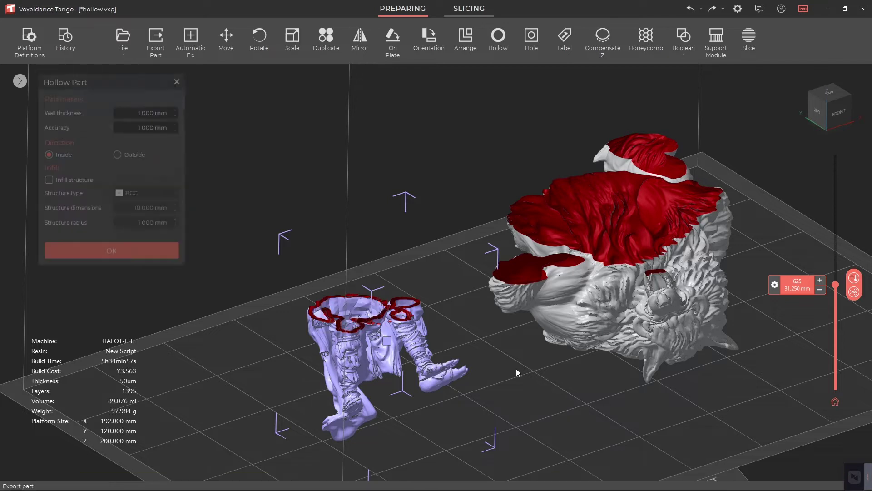
Step: Hollow the large werewolf model towards the inside with a wall thickness of 4 mm
{"action": "right_click_drag", "start_coordinate": [658, 330], "coordinate": [624, 265]}
{"action": "left_click", "coordinate": [624, 266]}
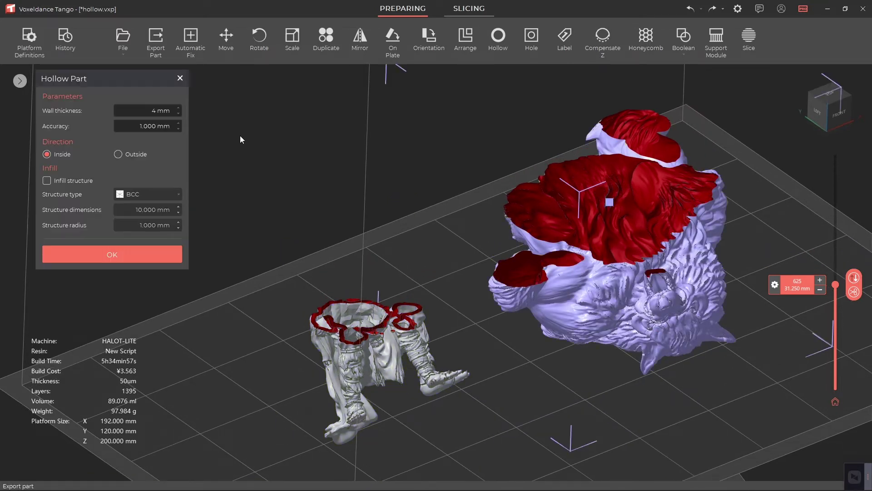
{"action": "type", "text": "4"}
{"action": "left_click", "coordinate": [147, 256]}
{"action": "right_click_drag", "start_coordinate": [579, 375], "coordinate": [576, 392]}
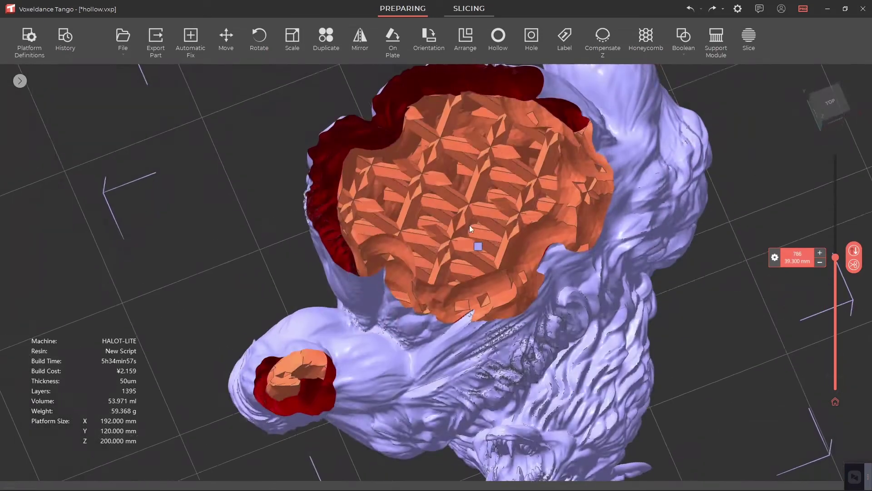
{"action": "right_click_drag", "start_coordinate": [469, 225], "coordinate": [467, 236]}
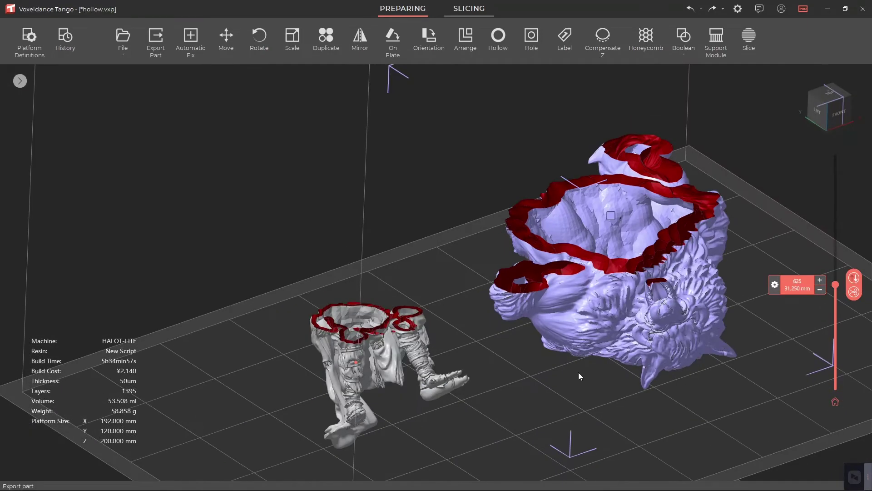
{"action": "middle_click_drag", "start_coordinate": [578, 373], "coordinate": [511, 374]}
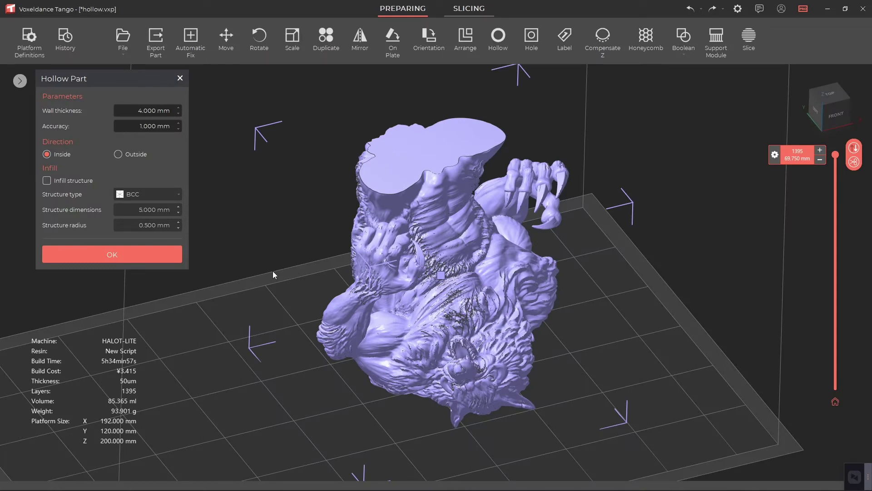
Step: Enable the infill structure for hollowing the werewolf and keep BCC as the structure type
{"action": "left_click", "coordinate": [47, 182]}
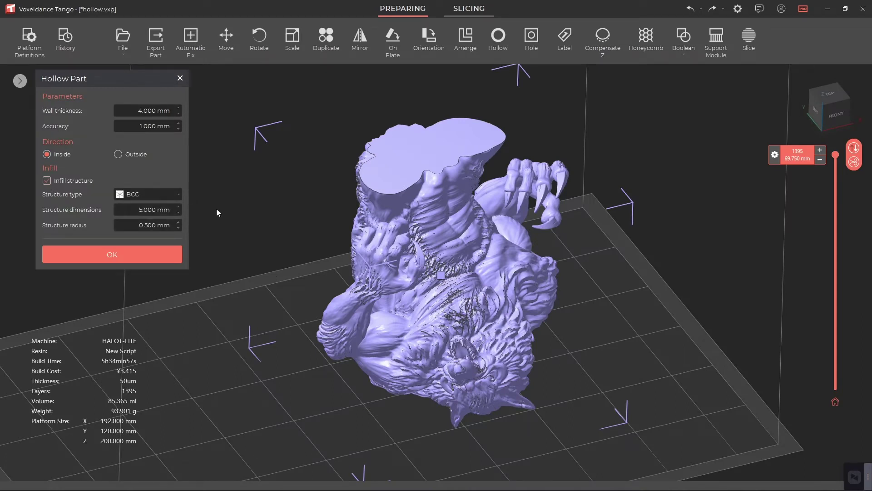
{"action": "left_click", "coordinate": [178, 195]}
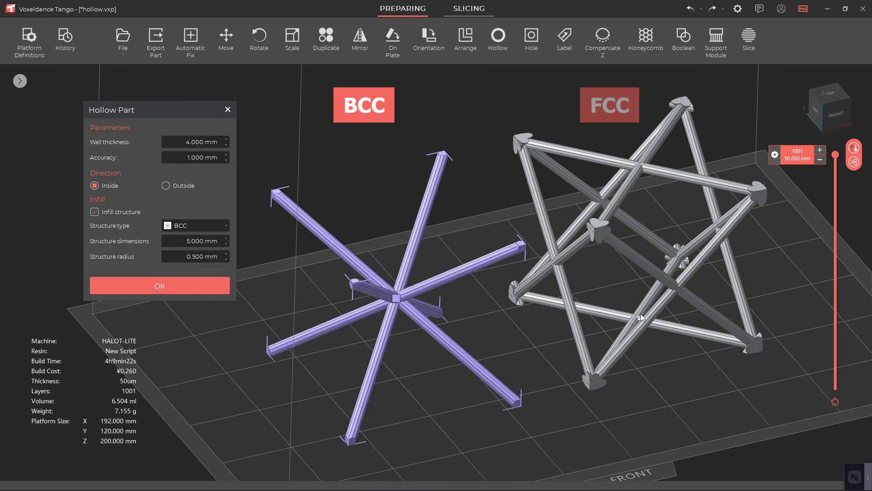
{"action": "left_click", "coordinate": [641, 317]}
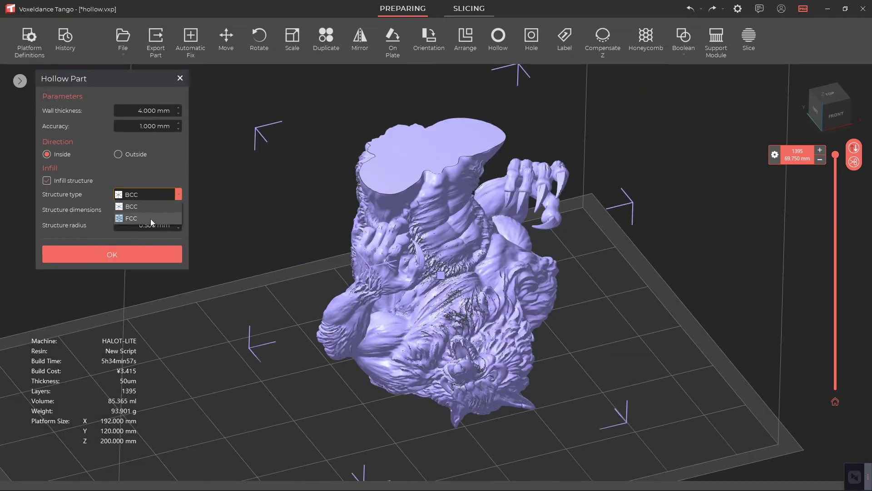
{"action": "left_click", "coordinate": [319, 242]}
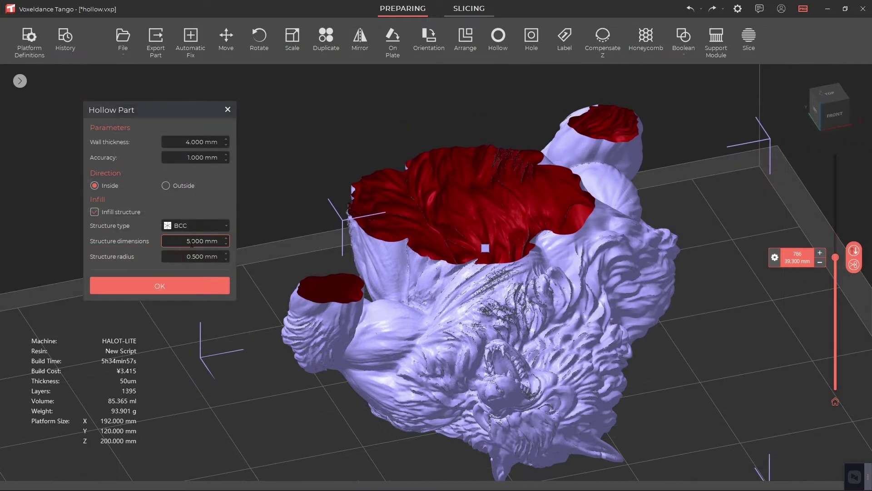
Step: Set the infill structure dimensions to 10 mm and the structure radius to 1 mm, and hollow the werewolf with them
{"action": "left_click", "coordinate": [192, 242]}
{"action": "double_click", "coordinate": [192, 243]}
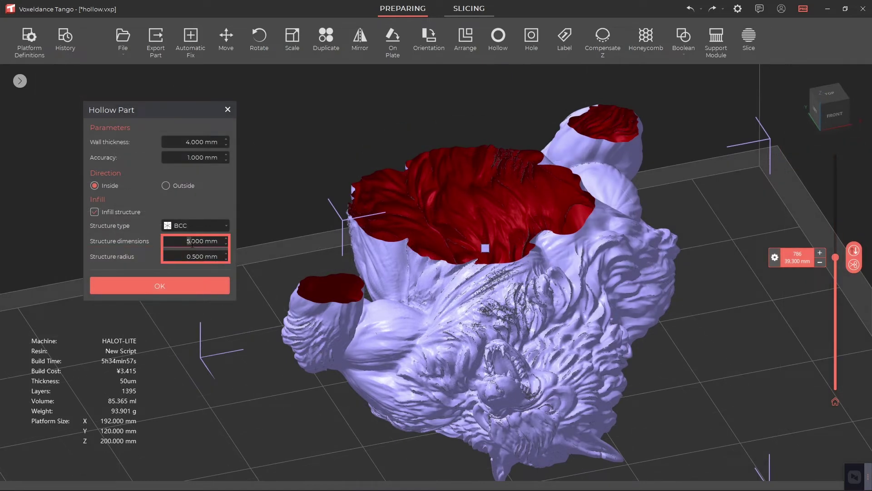
{"action": "double_click", "coordinate": [191, 241]}
{"action": "type", "text": "10"}
{"action": "left_click_drag", "start_coordinate": [186, 257], "coordinate": [259, 262]}
{"action": "type", "text": "1"}
{"action": "left_click", "coordinate": [225, 284]}
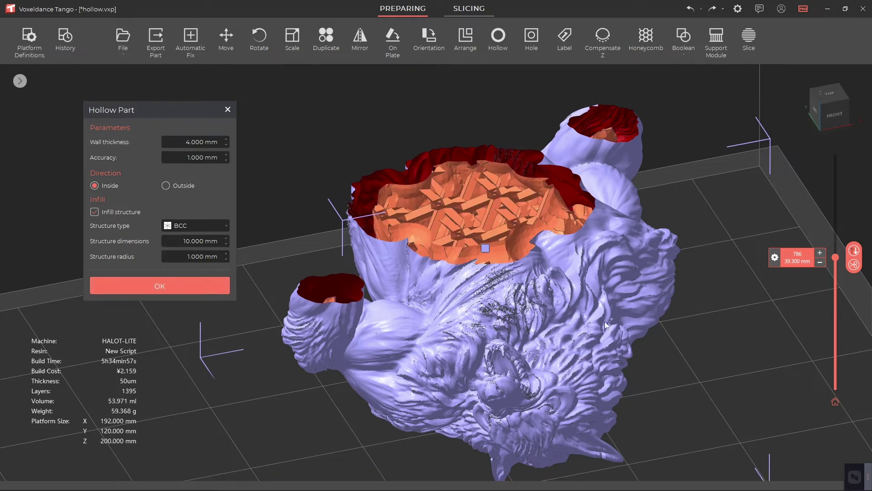
Step: Place two drain holes with 3 mm outer and inner radius on the werewolf's flat base, one near its front end and one mid-base
{"action": "right_click_drag", "start_coordinate": [534, 319], "coordinate": [500, 348]}
{"action": "right_click_drag", "start_coordinate": [476, 193], "coordinate": [477, 225]}
{"action": "scroll", "coordinate": [477, 224], "scroll_direction": "down", "scroll_amount": 5}
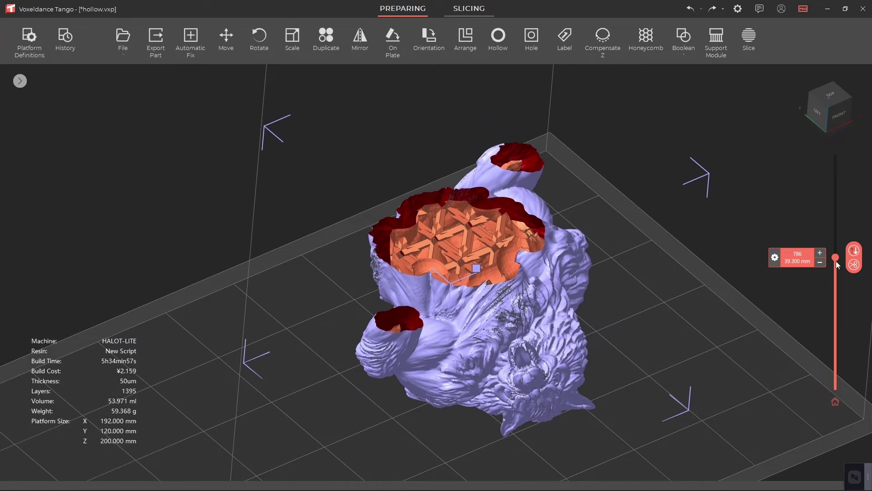
{"action": "left_click_drag", "start_coordinate": [836, 258], "coordinate": [818, 138]}
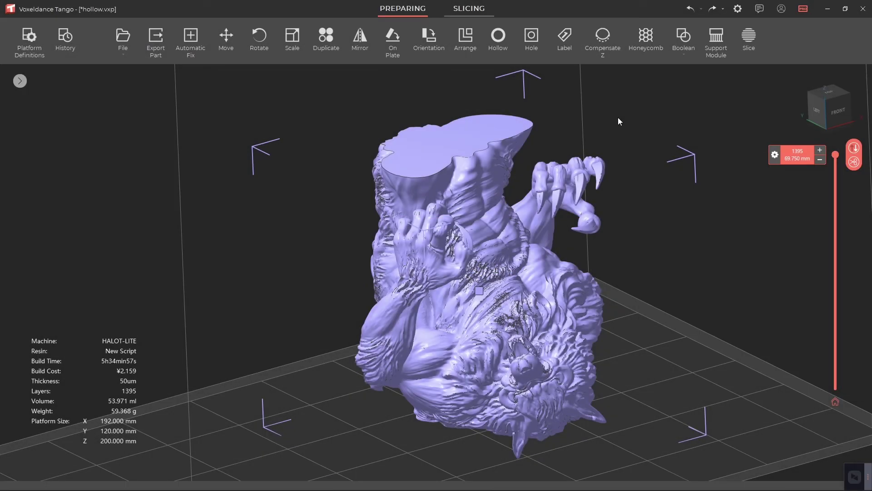
{"action": "left_click", "coordinate": [532, 40]}
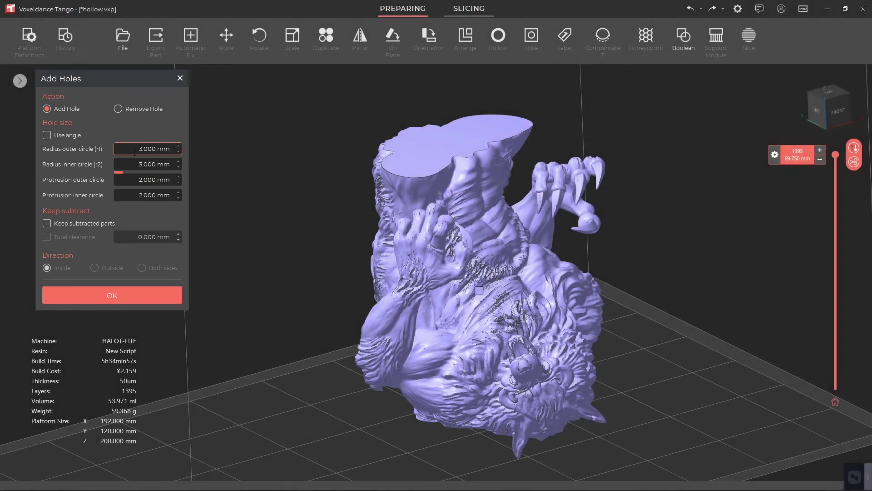
{"action": "left_click", "coordinate": [132, 164]}
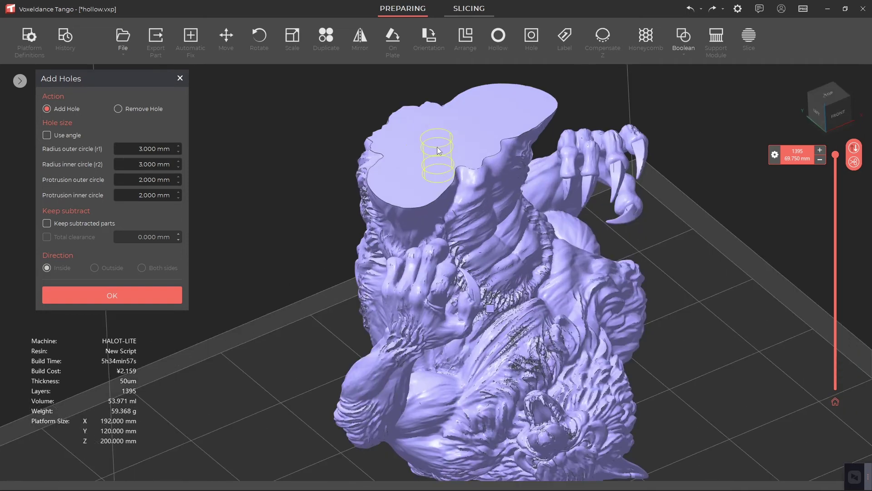
{"action": "left_click", "coordinate": [410, 161]}
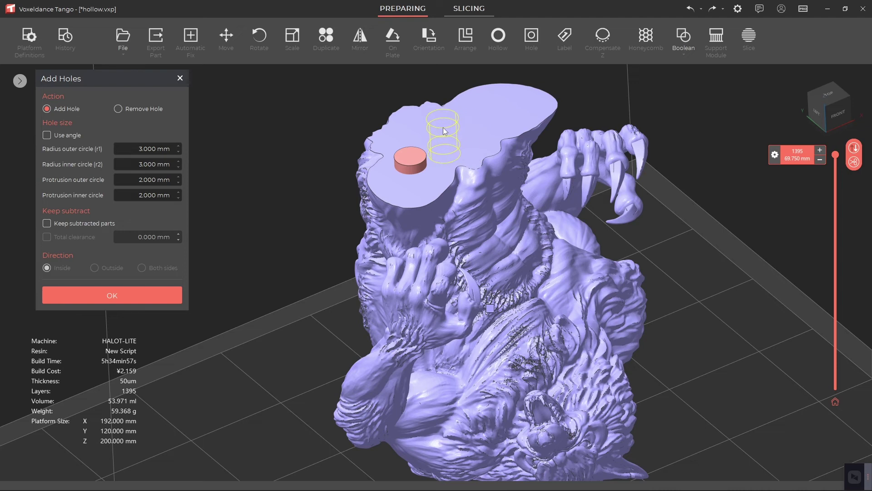
{"action": "left_click", "coordinate": [443, 120]}
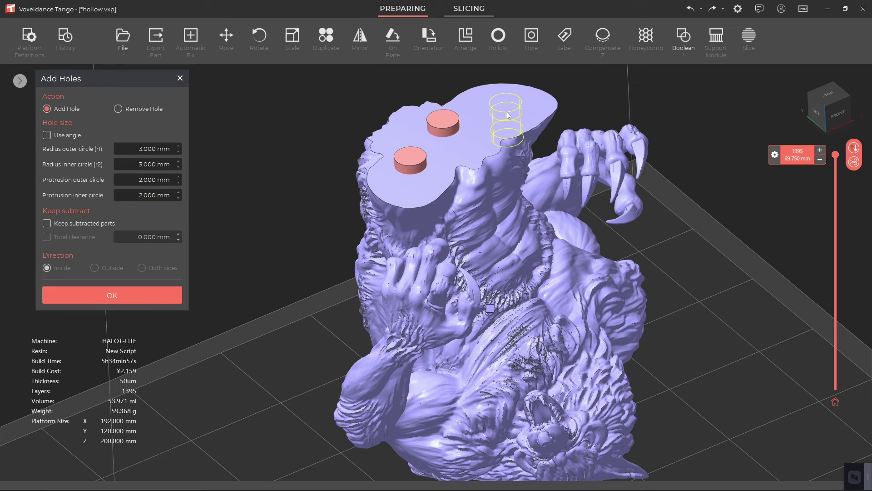
Step: Replace the mid-base drain hole with one near the far end of the flat base and cut both holes
{"action": "left_click", "coordinate": [118, 109]}
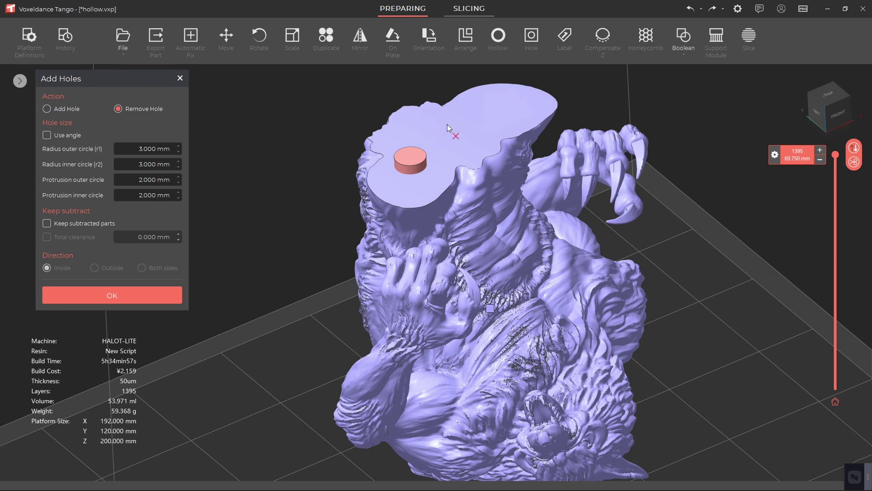
{"action": "left_click", "coordinate": [57, 109]}
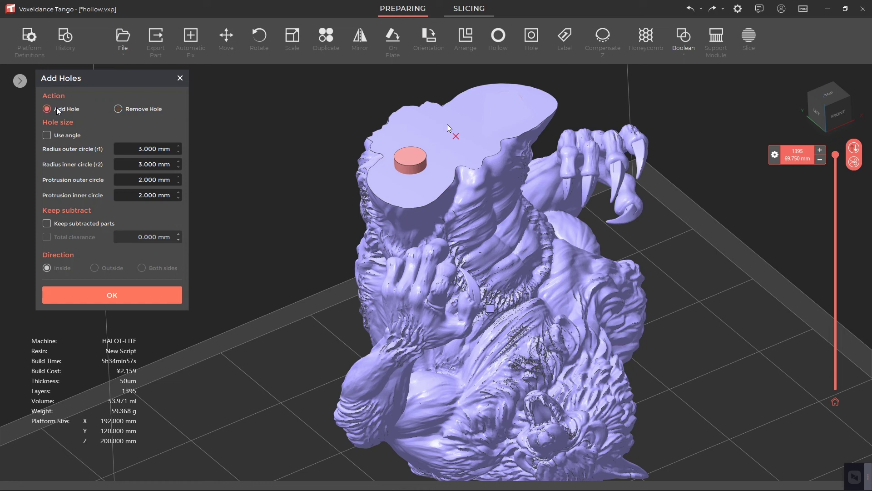
{"action": "left_click", "coordinate": [507, 105]}
{"action": "left_click", "coordinate": [118, 108]}
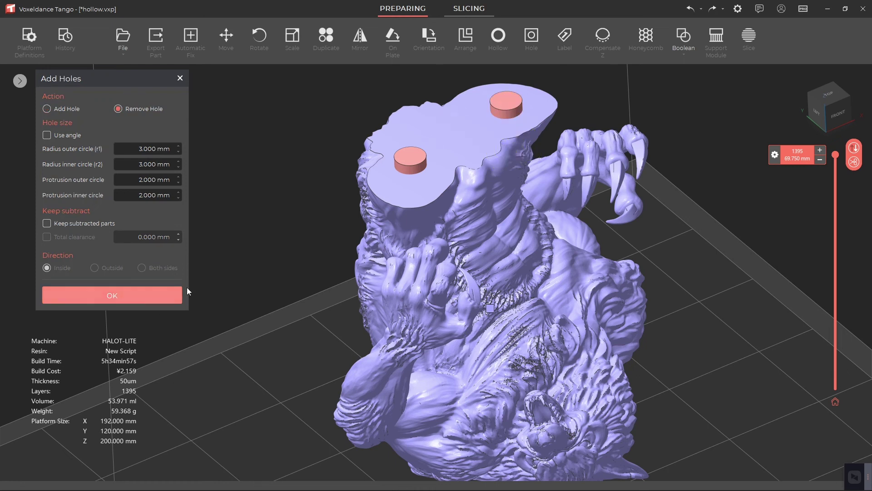
{"action": "right_click_drag", "start_coordinate": [443, 200], "coordinate": [444, 238]}
{"action": "scroll", "coordinate": [434, 242], "scroll_direction": "up", "scroll_amount": 4}
{"action": "right_click_drag", "start_coordinate": [518, 186], "coordinate": [590, 235]}
{"action": "scroll", "coordinate": [436, 242], "scroll_direction": "down", "scroll_amount": 5}
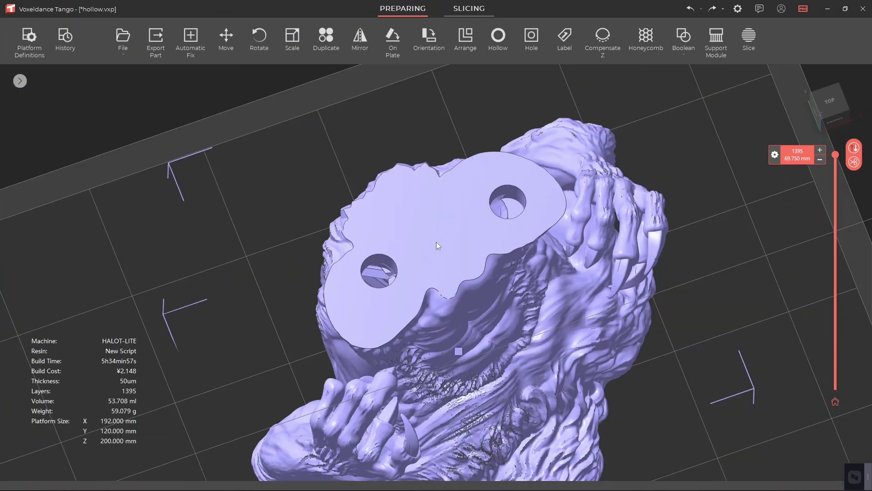
{"action": "right_click_drag", "start_coordinate": [436, 242], "coordinate": [462, 270]}
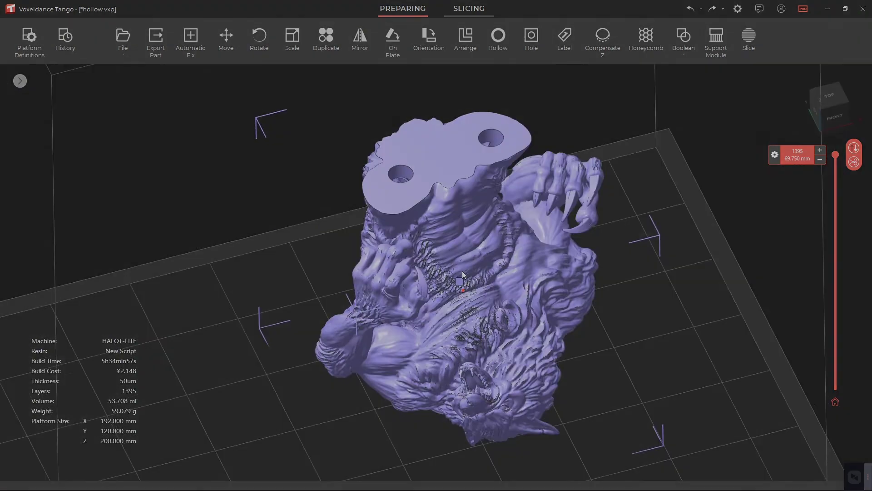